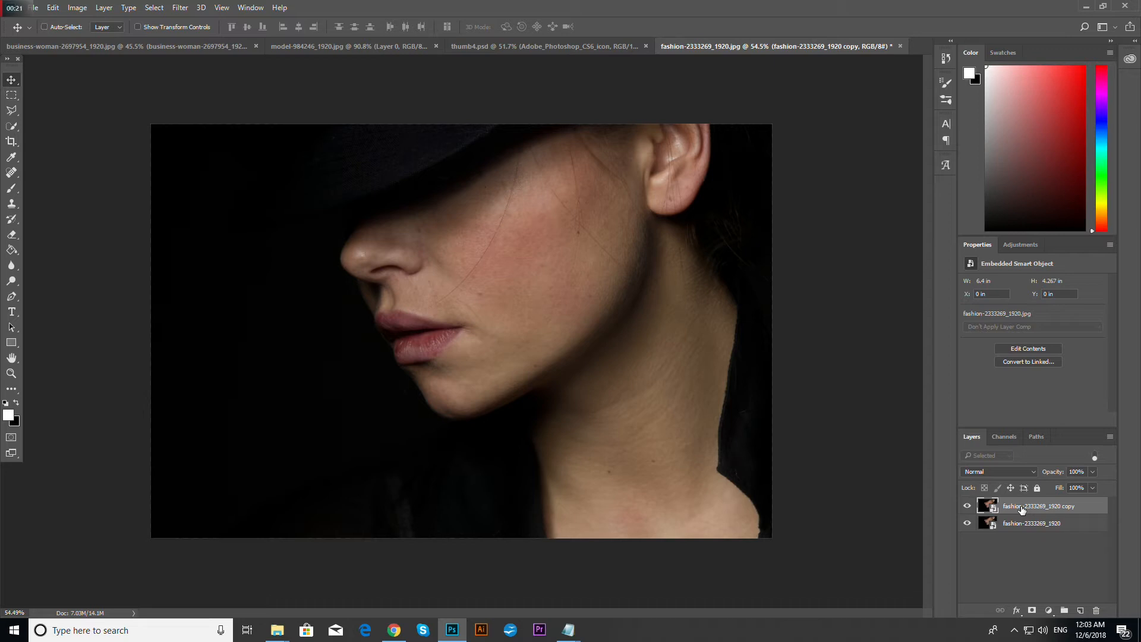
Invert the upper copy of the fashion-2333269_1920 layer and set its blend mode to Vivid Light
key(ctrl+i)
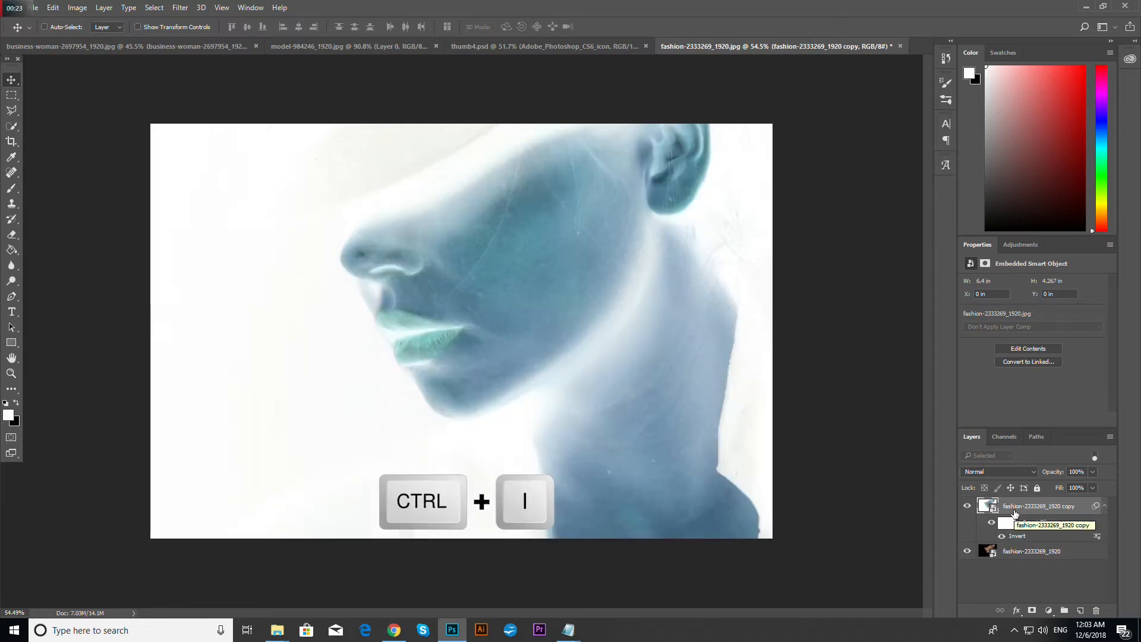
click(1032, 470)
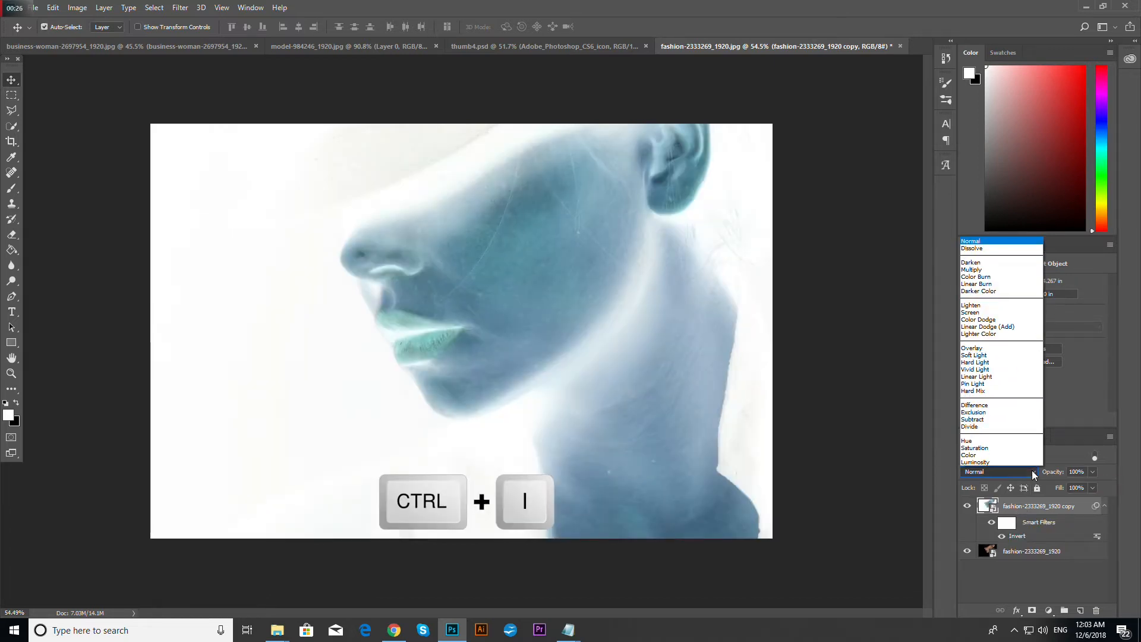
click(996, 370)
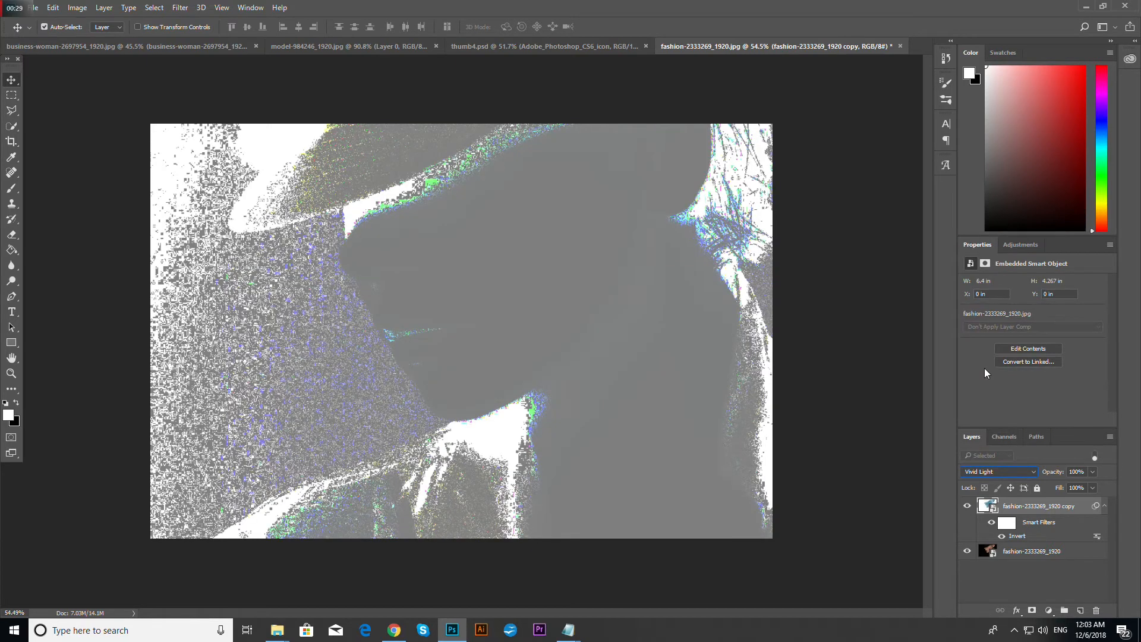
Apply a High Pass filter with a radius of 11.1 pixels to the inverted copy layer
click(186, 9)
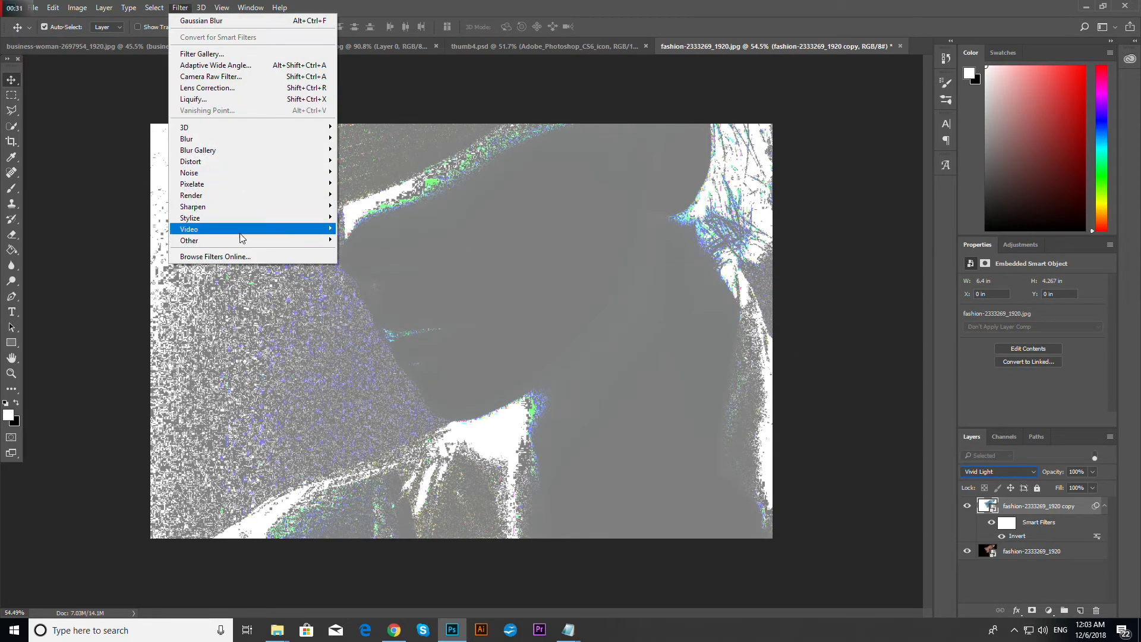
mouse_move(301, 244)
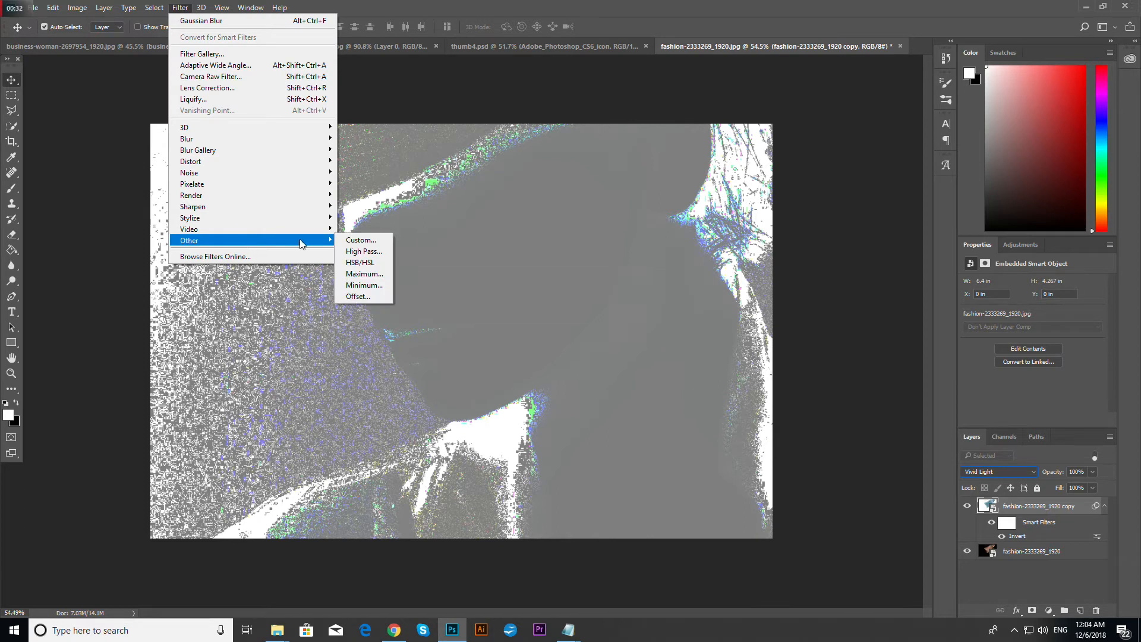
click(363, 251)
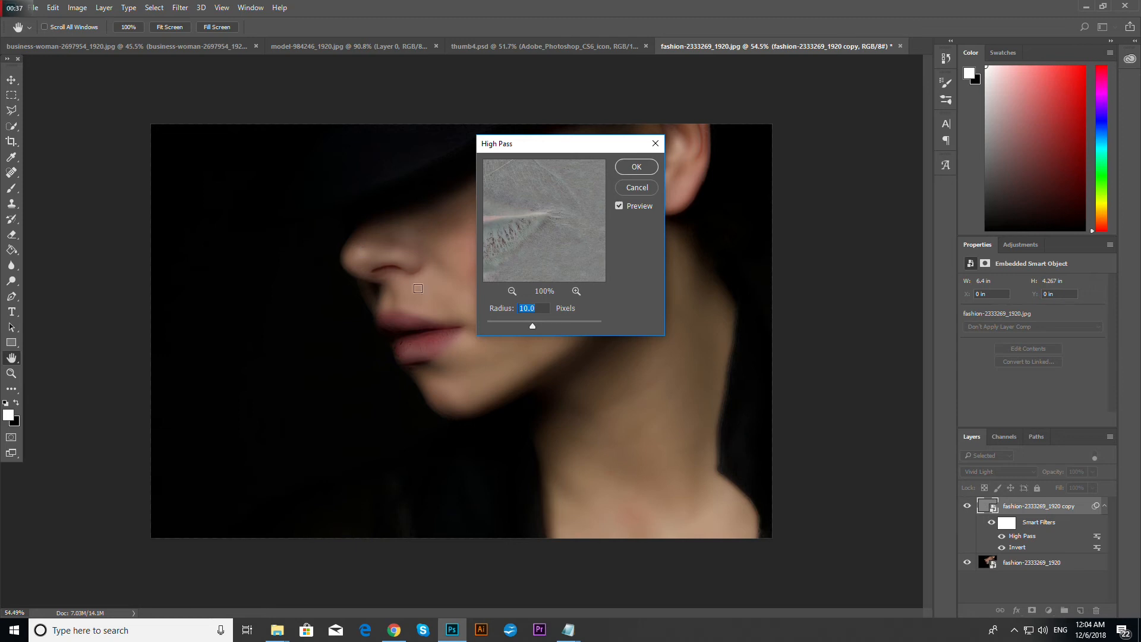
drag(566, 147, 731, 165)
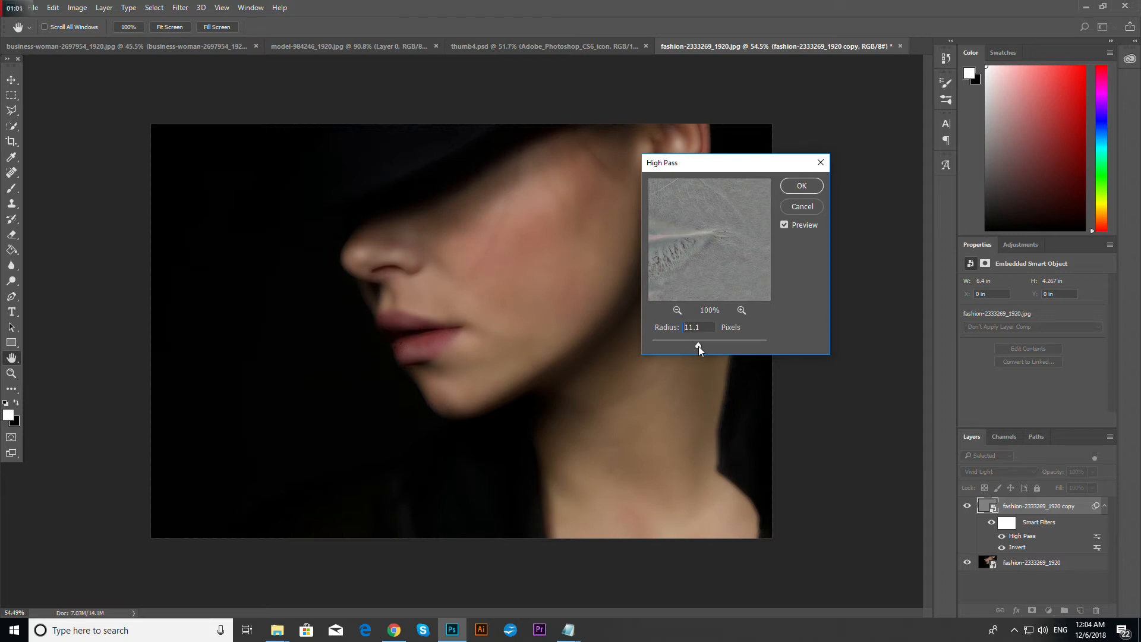
click(817, 203)
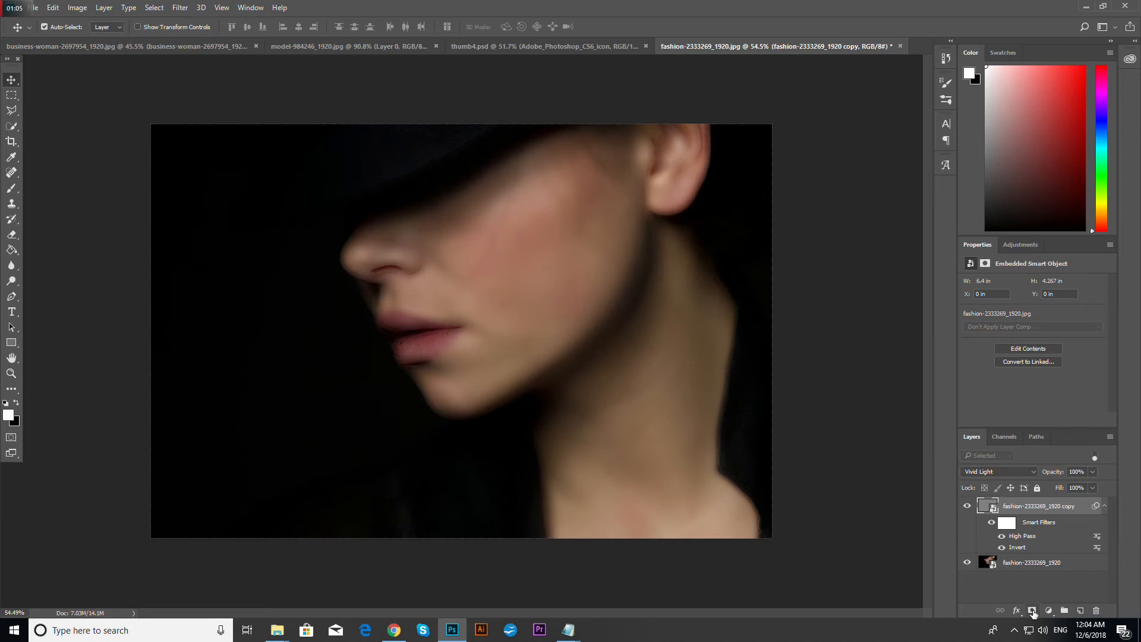
Apply a Gaussian Blur with a radius of 1.2 pixels to the copy layer
click(181, 8)
mouse_move(309, 142)
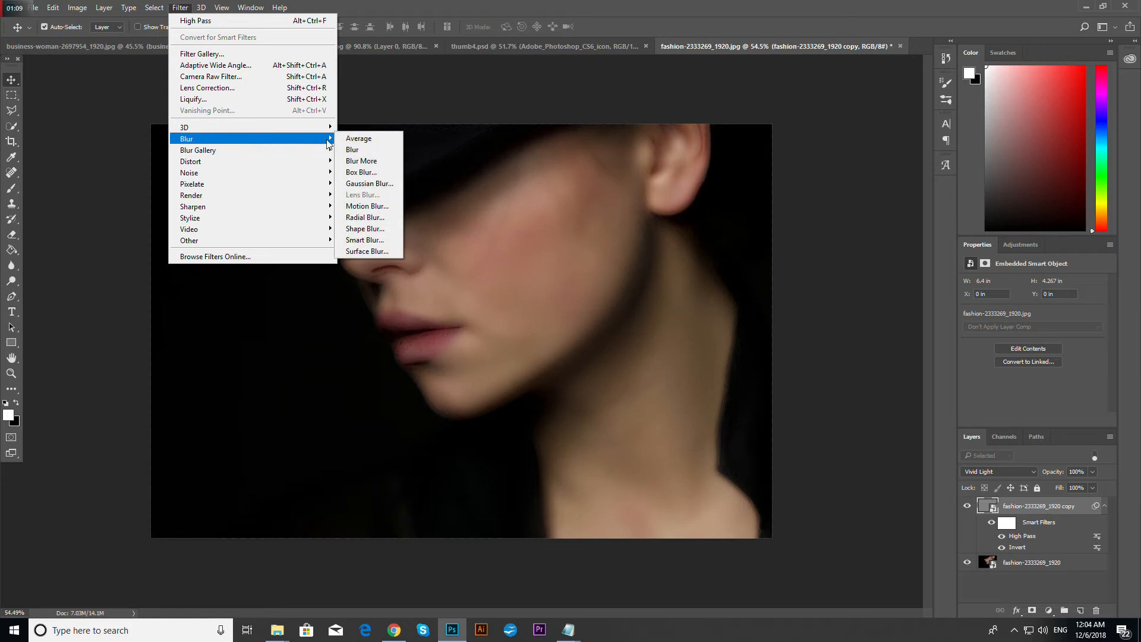
click(374, 183)
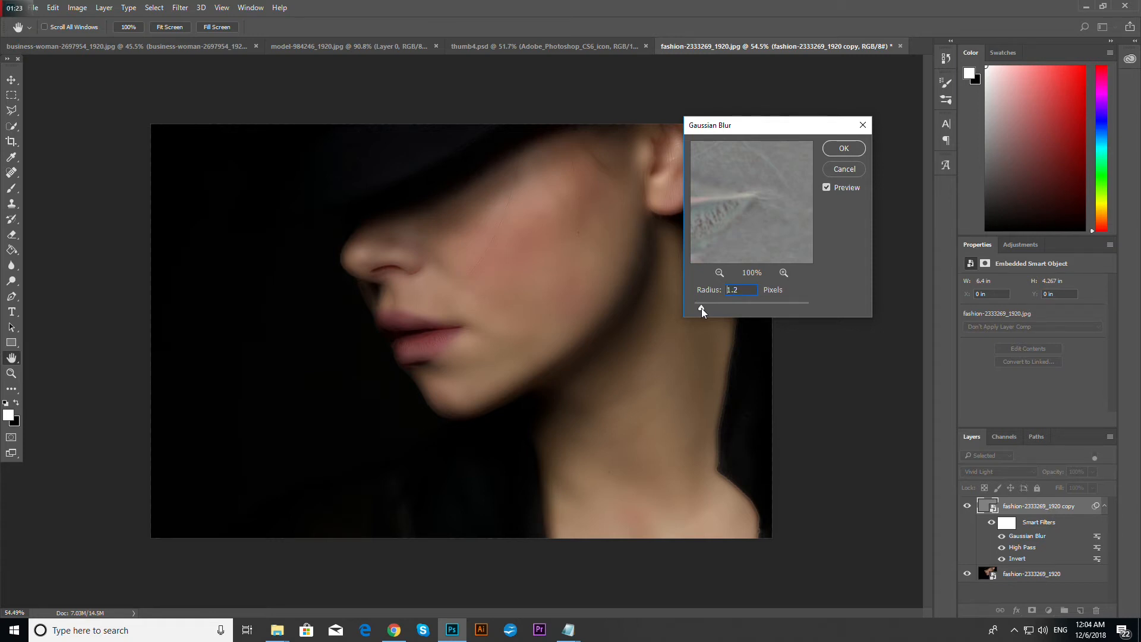
click(836, 148)
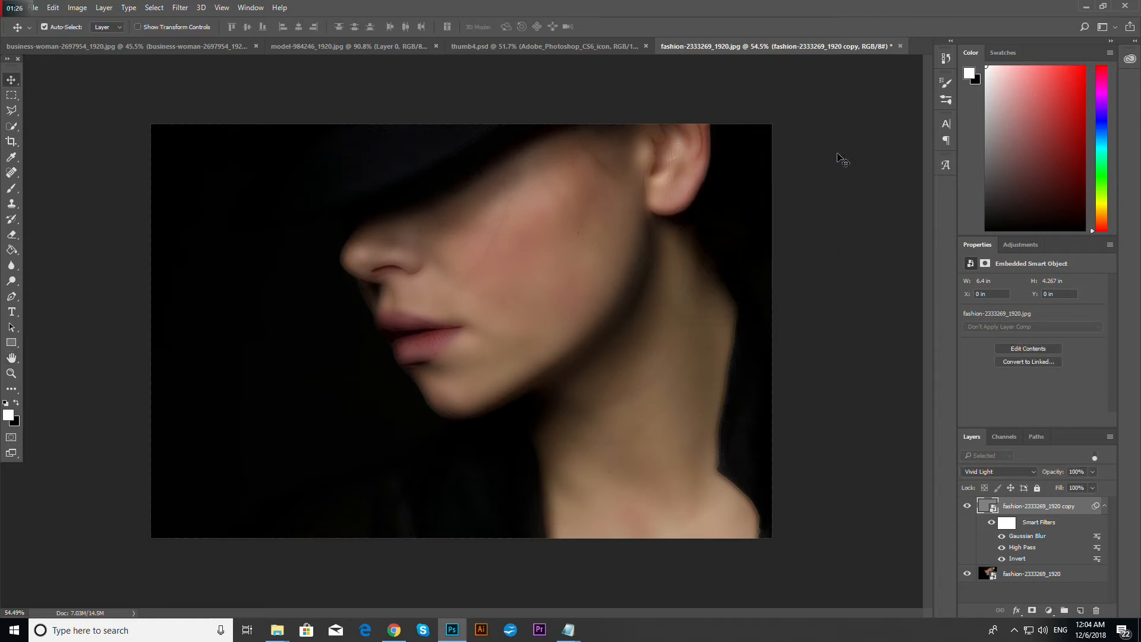
Add a white layer mask to the copy layer and activate the Brush tool for masking
click(1031, 610)
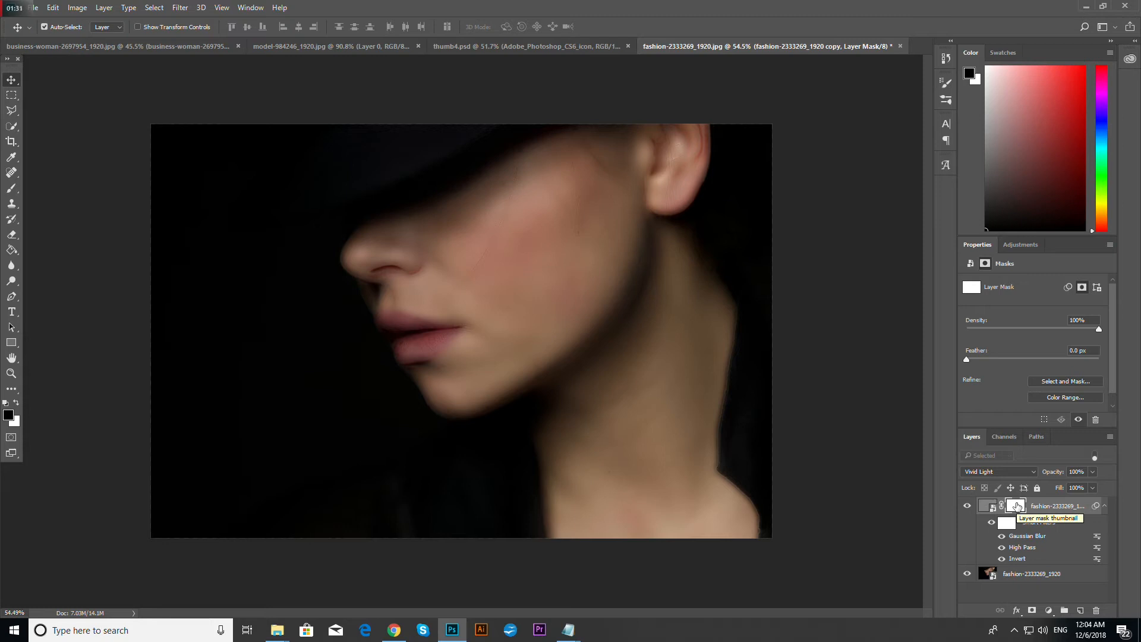
click(12, 189)
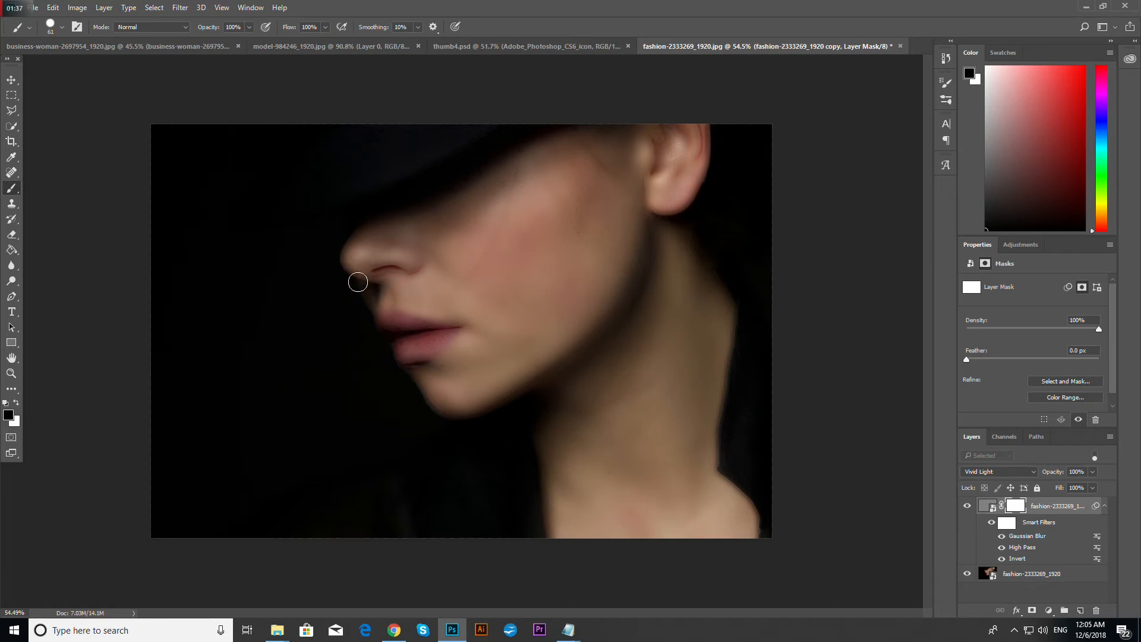
scroll(398, 291, up, 5)
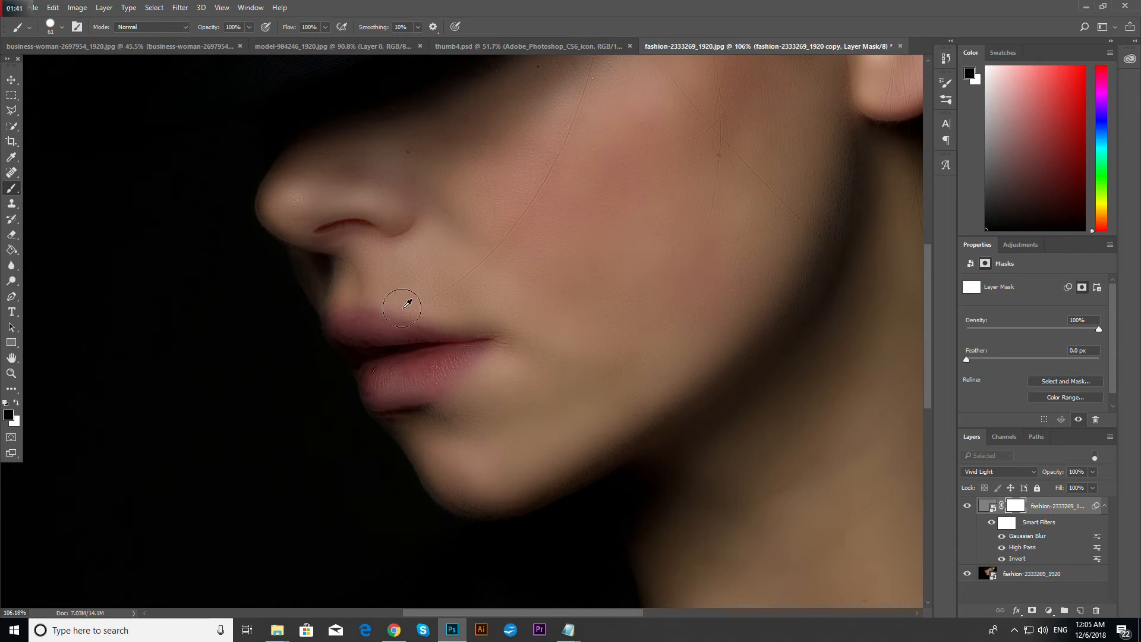
drag(437, 302, 441, 319)
click(448, 318)
key(ctrl+z)
Choose the Soft Round brush and set its flow to 19%
click(62, 29)
click(80, 162)
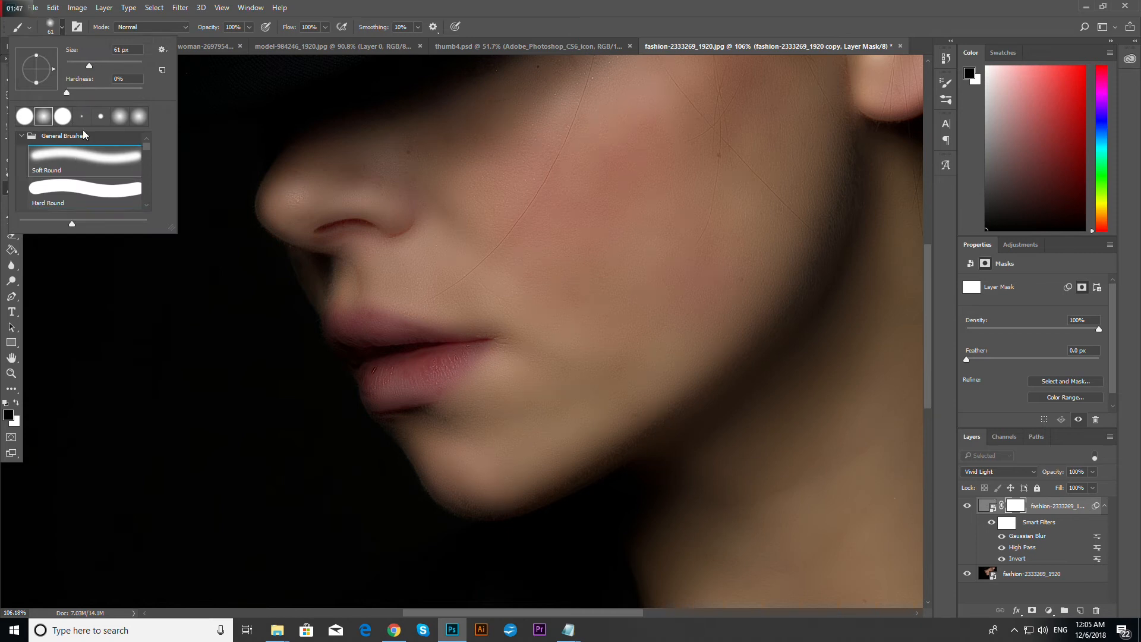
click(323, 26)
click(281, 41)
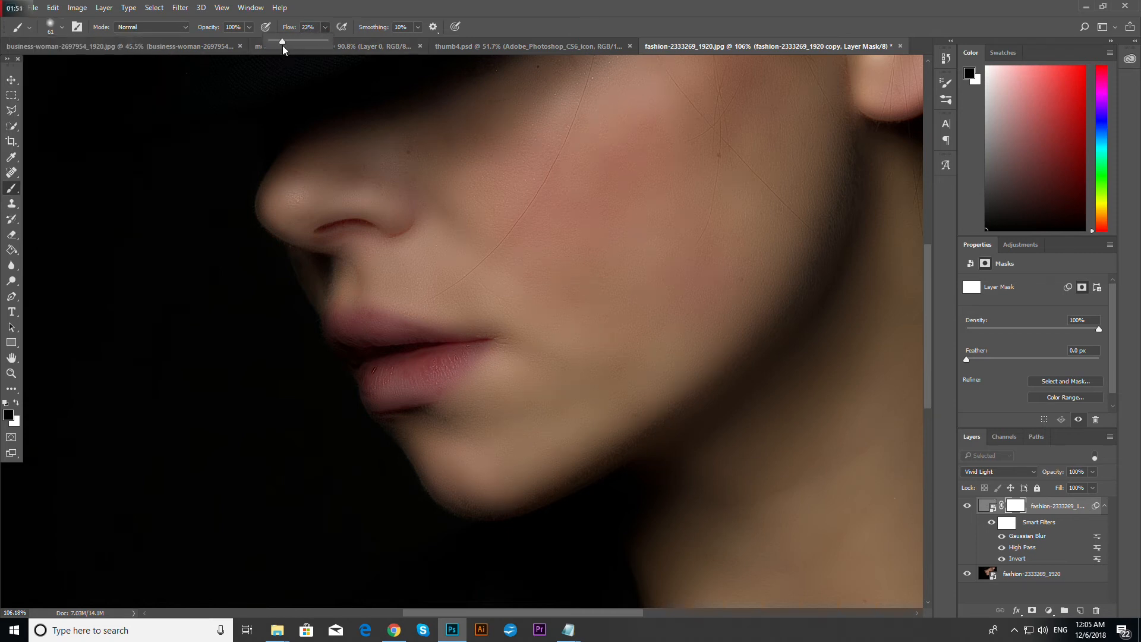
drag(283, 46, 281, 45)
click(325, 27)
Paint black on the layer mask over the lips and nostrils to bring back their sharp detail
mouse_move(377, 310)
mouse_down()
mouse_move(507, 342)
mouse_move(423, 386)
mouse_move(412, 403)
mouse_move(436, 422)
mouse_move(407, 407)
mouse_move(419, 419)
mouse_move(402, 422)
mouse_move(418, 455)
mouse_move(459, 482)
mouse_move(468, 468)
mouse_move(484, 491)
mouse_move(462, 467)
mouse_up()
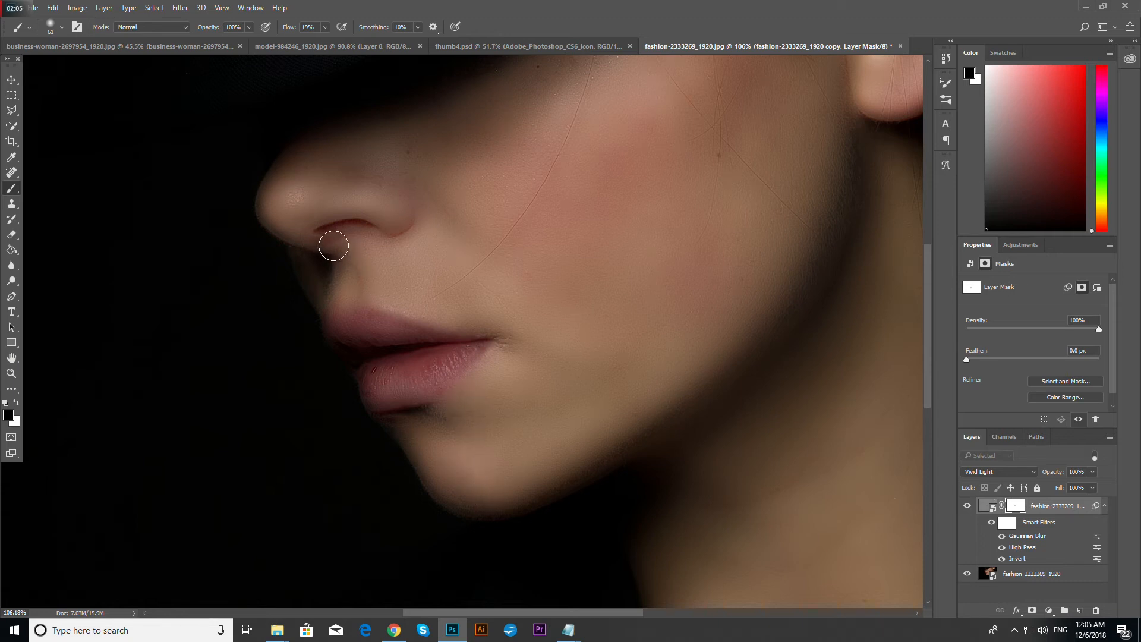
mouse_move(336, 237)
mouse_down()
mouse_move(369, 231)
mouse_move(428, 281)
mouse_move(388, 242)
mouse_up()
scroll(644, 334, down, 4)
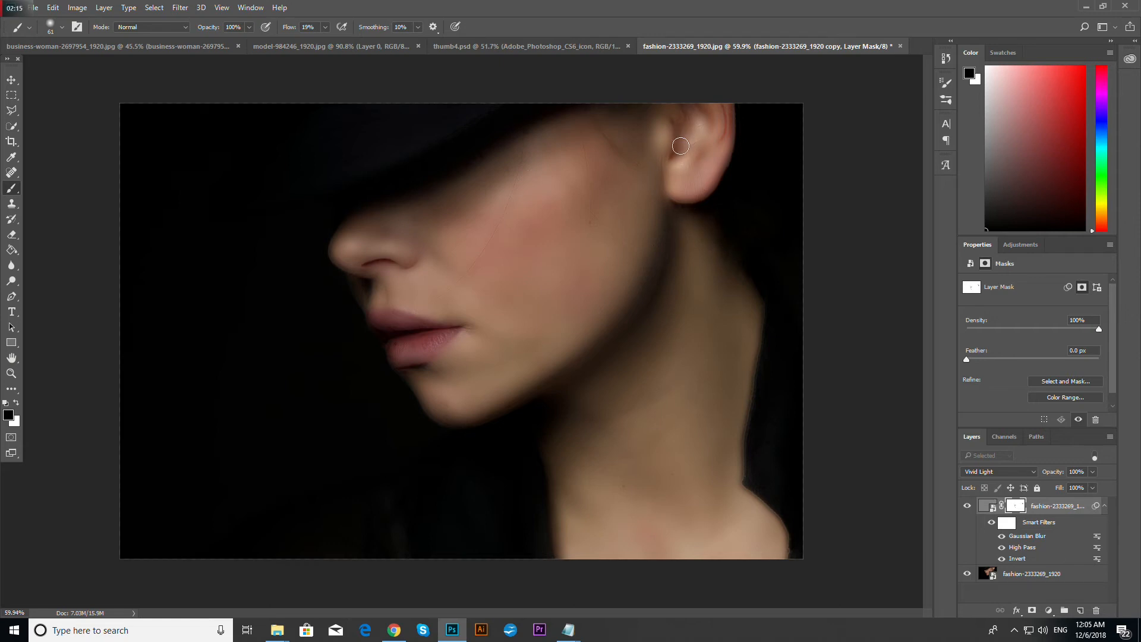
Paint black on the layer mask over the ear and the front of the neck to restore their detail
mouse_move(696, 133)
mouse_down()
mouse_move(700, 168)
mouse_move(707, 150)
mouse_move(678, 173)
mouse_move(696, 162)
mouse_up()
drag(725, 114, 721, 143)
drag(583, 439, 619, 501)
scroll(526, 356, down, 1)
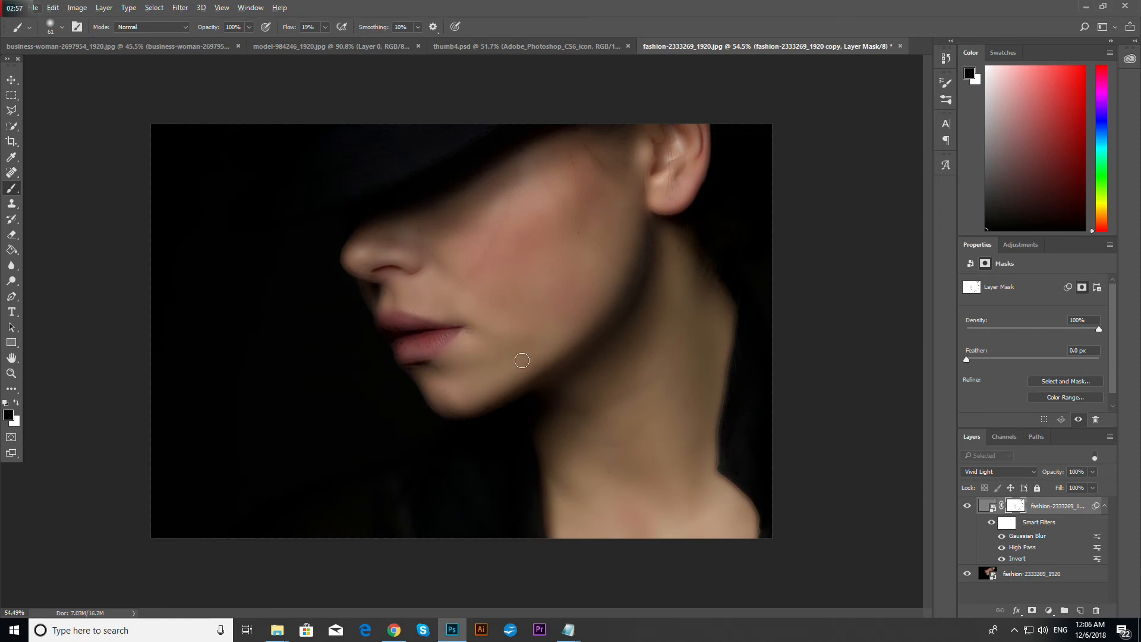
Paint black on the layer mask along the shoulder and the back edge of the neck to sharpen the outline
scroll(526, 356, up, 5)
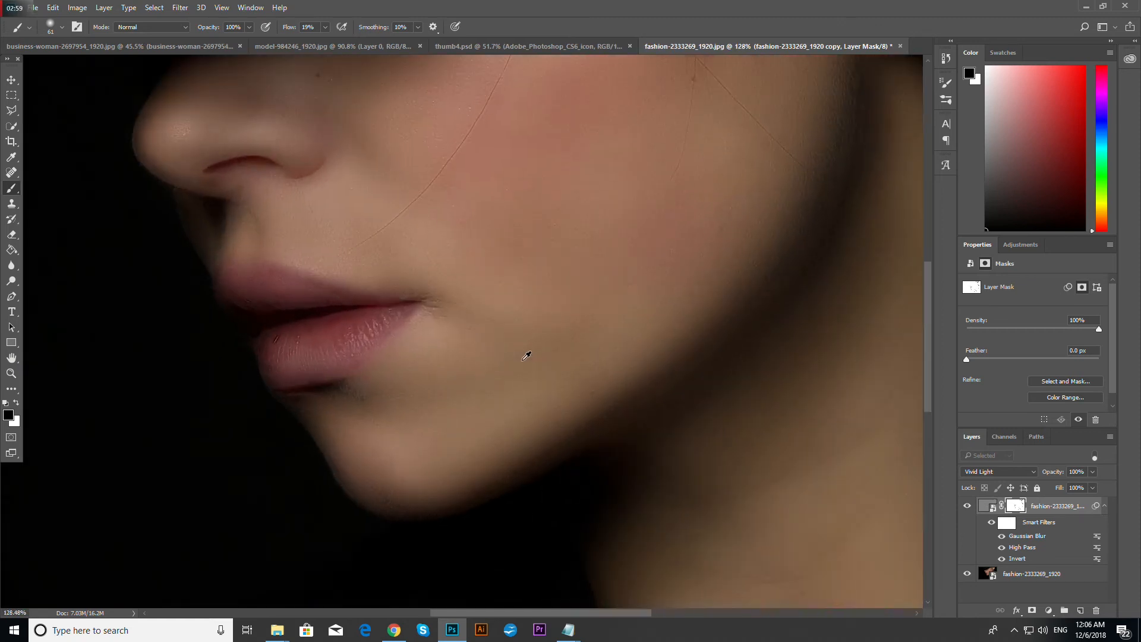
scroll(678, 408, down, 6)
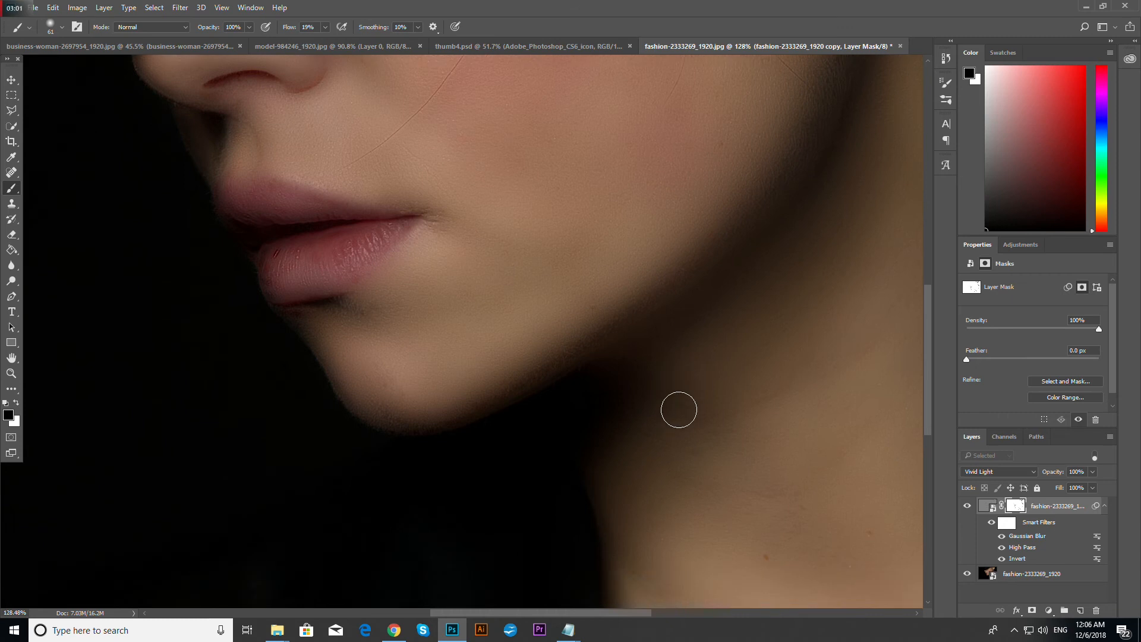
scroll(678, 409, down, 1)
drag(600, 611, 688, 629)
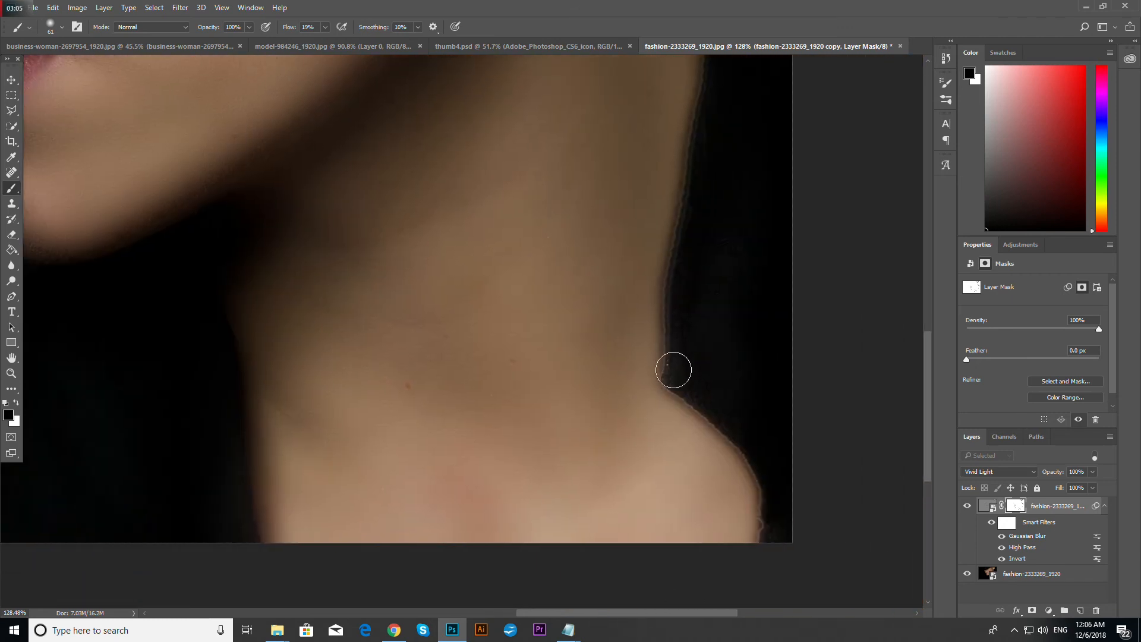
drag(670, 325, 709, 73)
scroll(724, 161, up, 3)
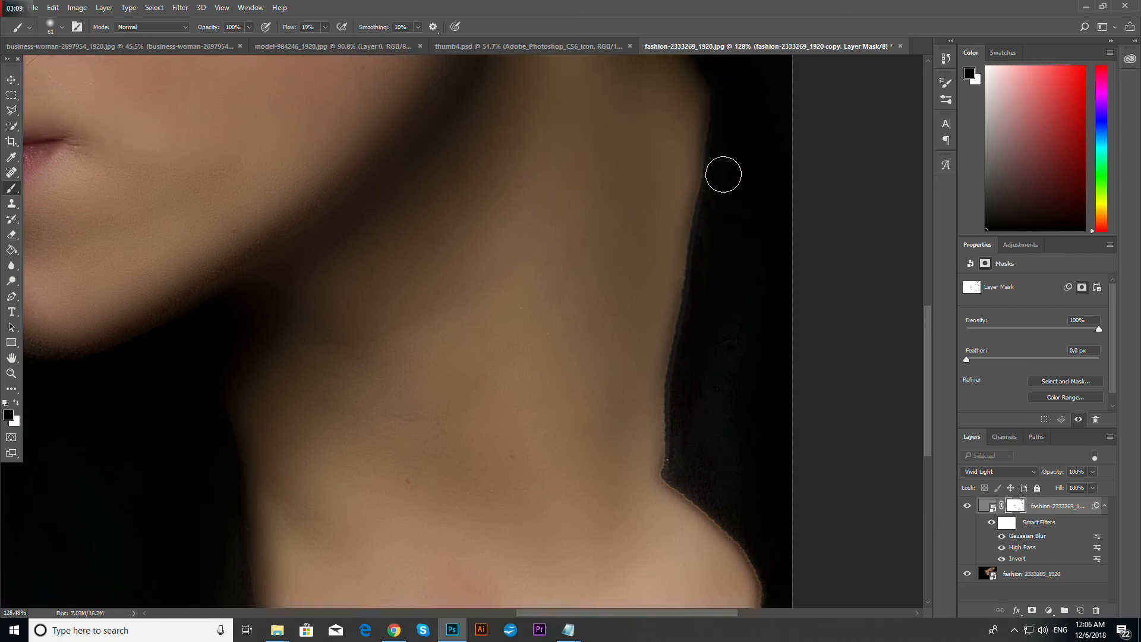
drag(717, 152, 721, 105)
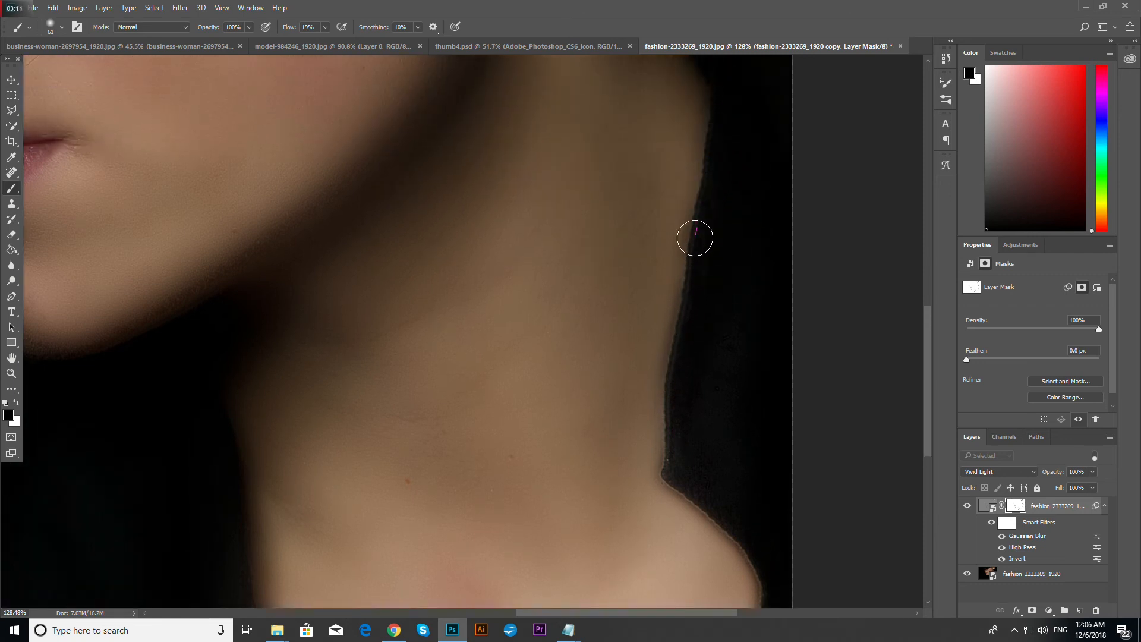
Inspect the jawline, neck, cheek and nose up close for areas where the smoothing needs masking
scroll(713, 276, up, 7)
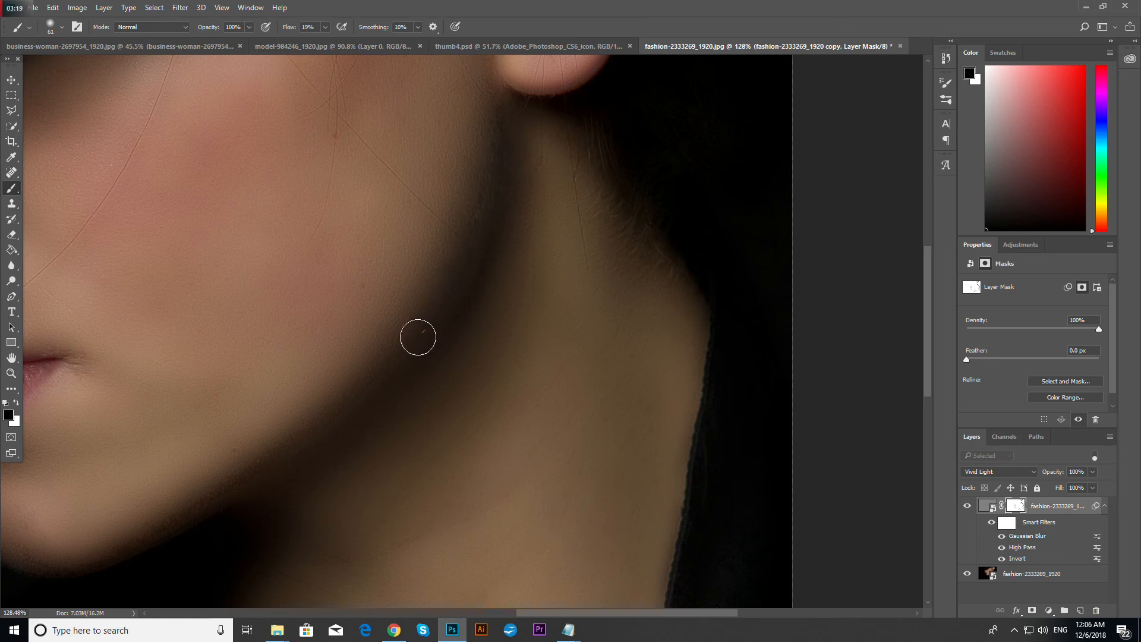
scroll(397, 328, down, 2)
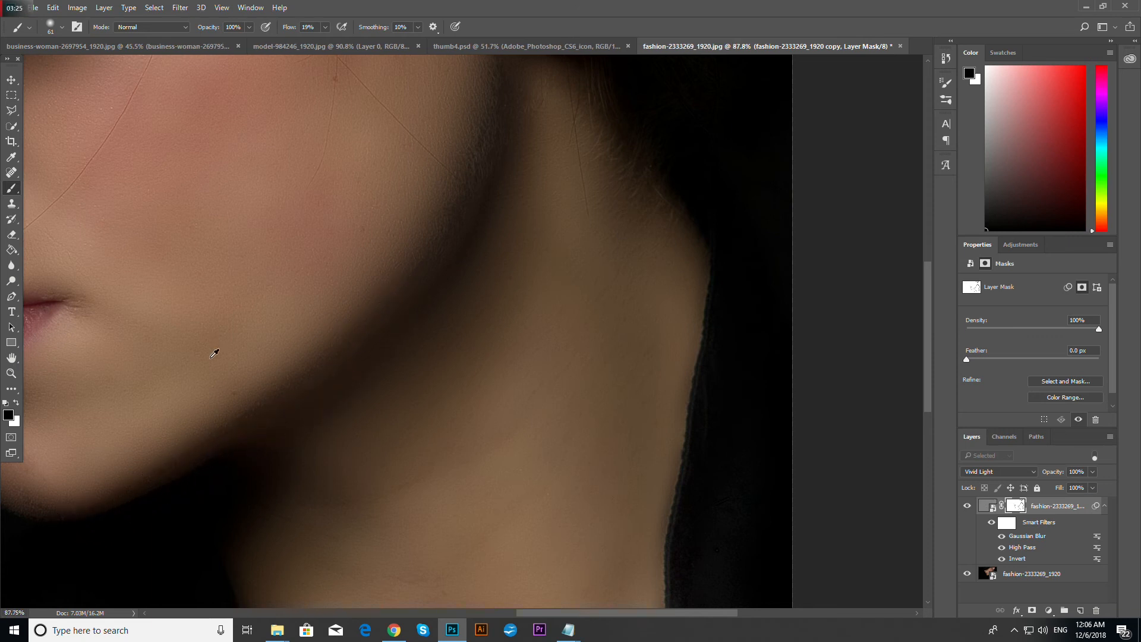
scroll(214, 351, down, 5)
scroll(535, 249, up, 4)
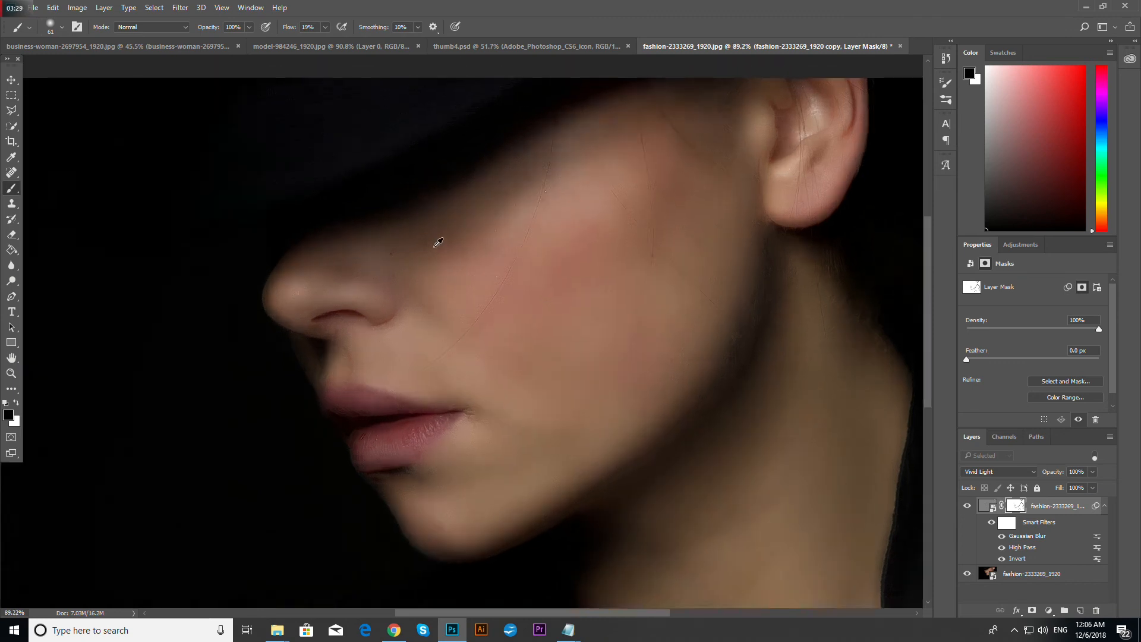
scroll(439, 242, up, 2)
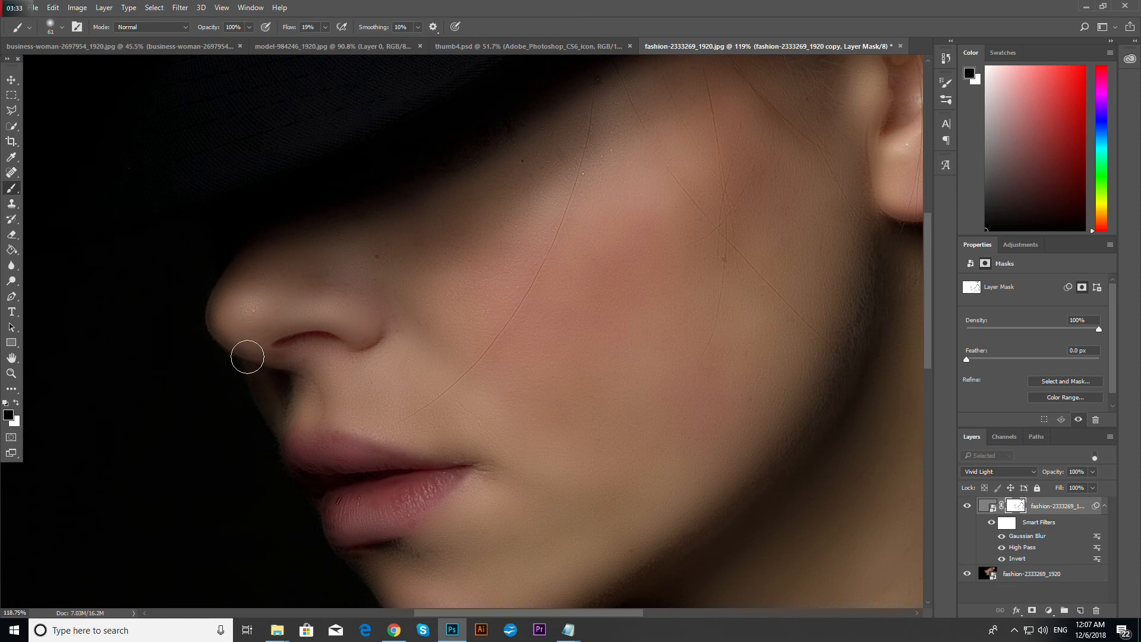
scroll(441, 301, down, 3)
scroll(458, 306, up, 2)
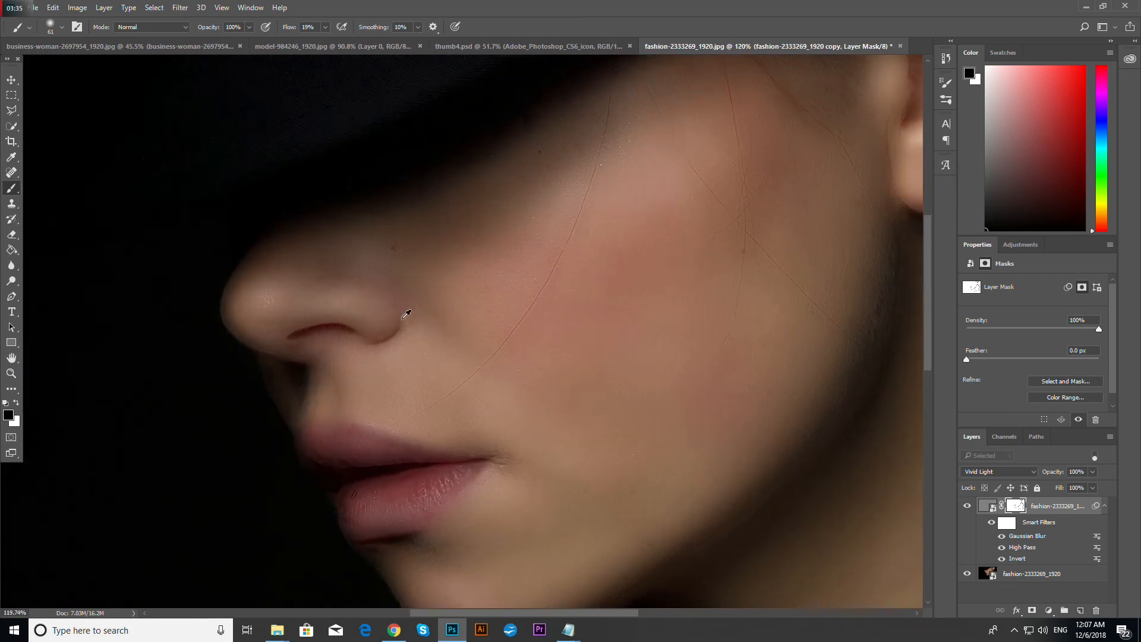
Swap the foreground colour to white and check the smoothing across the whole portrait
click(16, 404)
scroll(536, 284, down, 5)
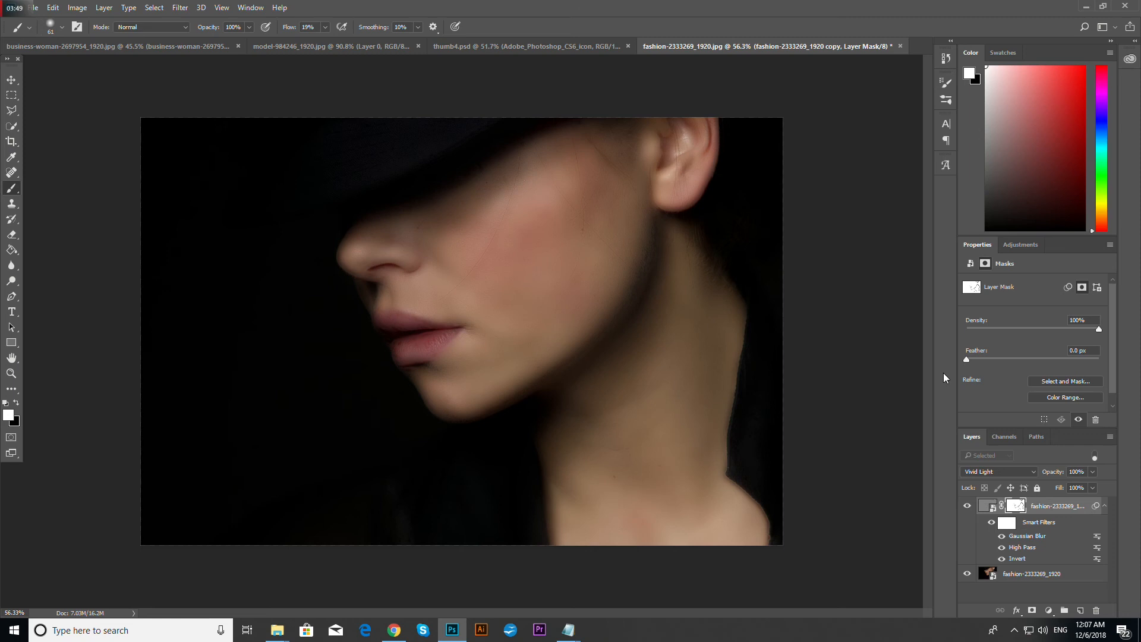
scroll(616, 240, up, 3)
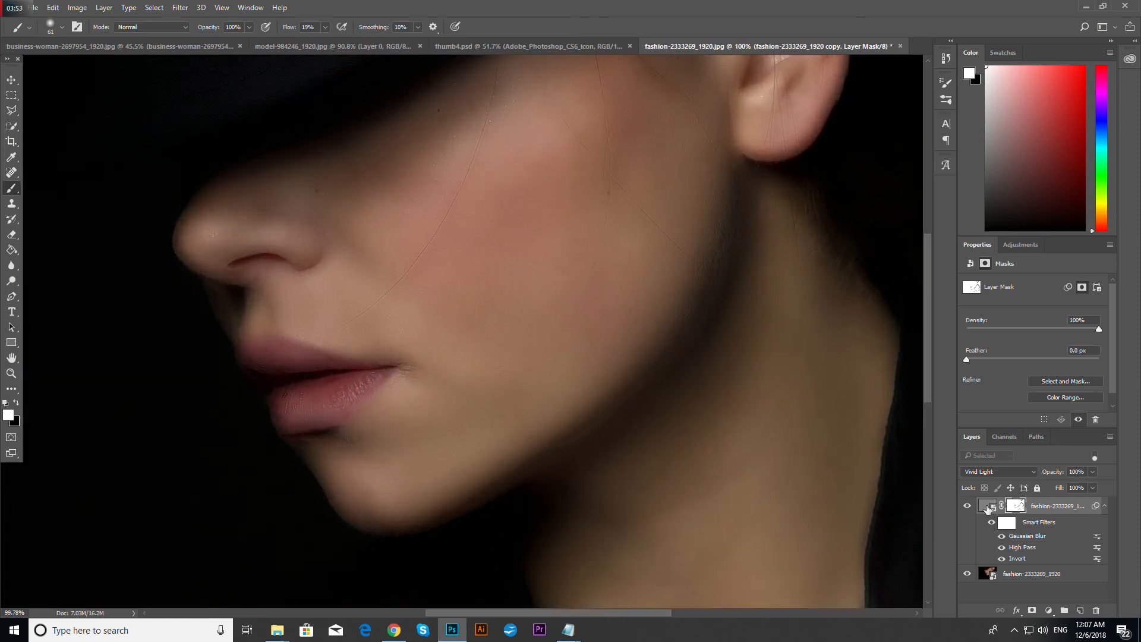
Apply a second Gaussian Blur with a radius of 1.0 pixels to the copy layer's image and review the result
click(988, 509)
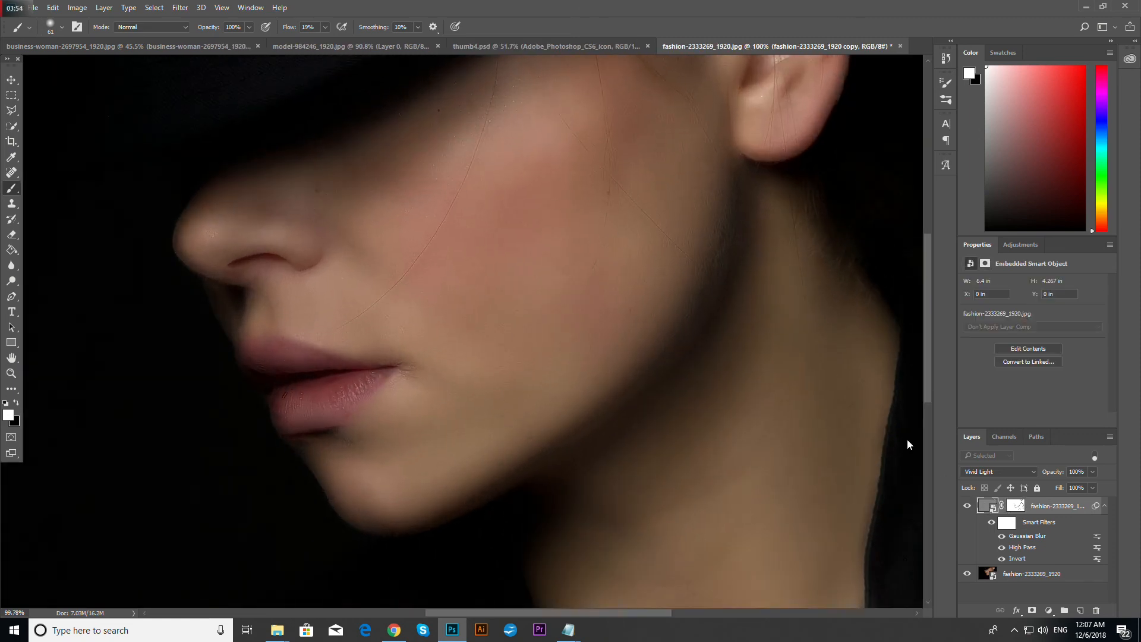
click(179, 9)
mouse_move(241, 140)
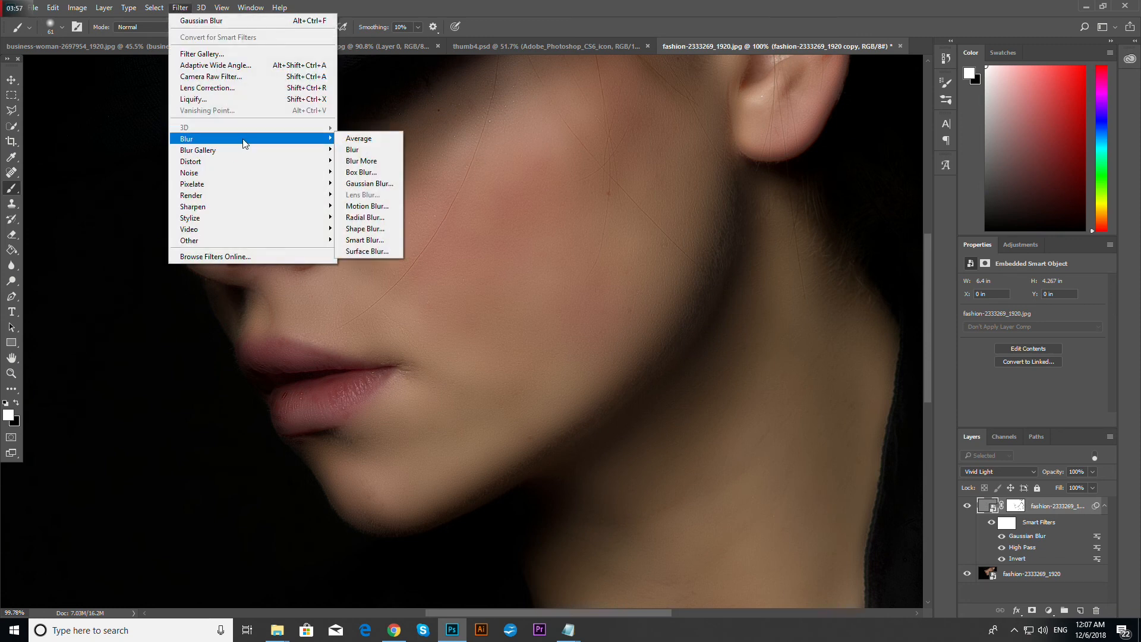
click(369, 183)
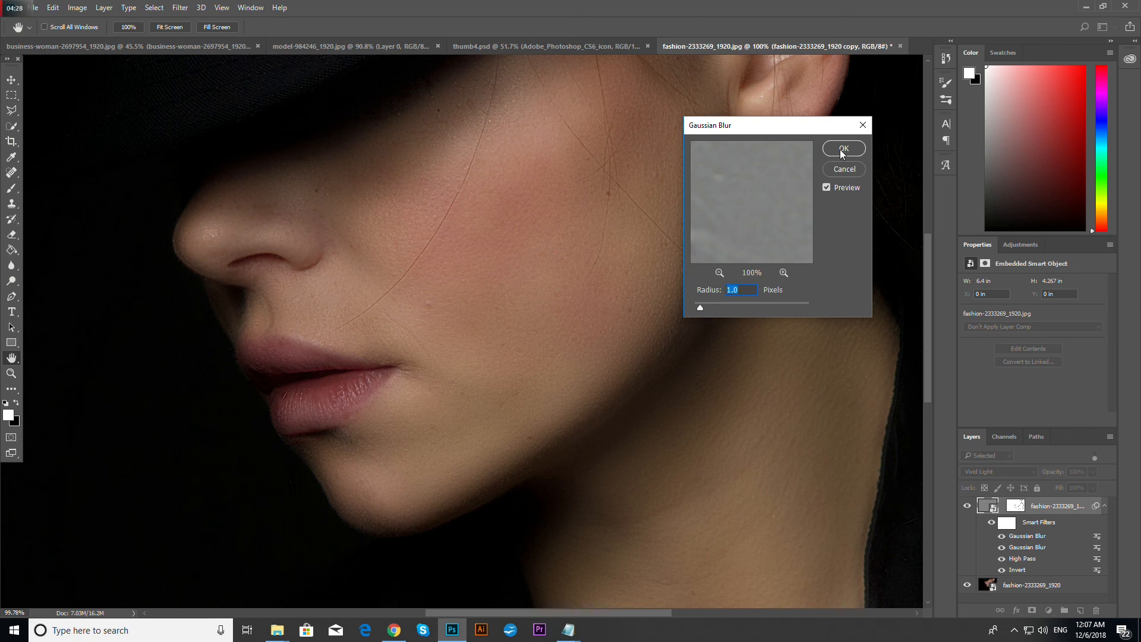
click(840, 149)
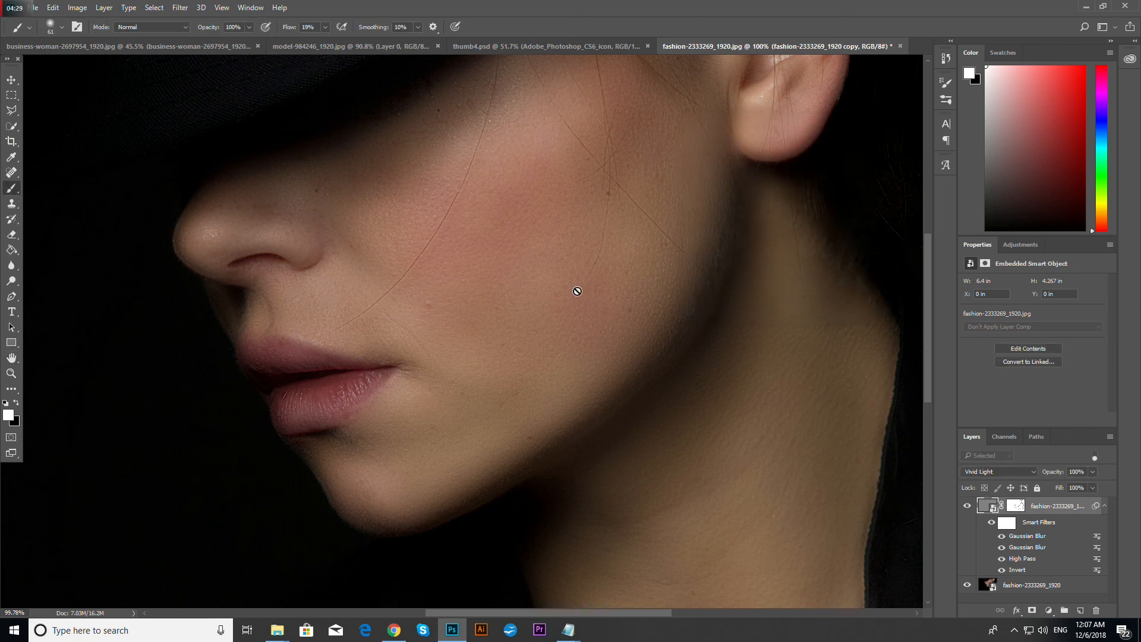
key(ctrl+0)
scroll(515, 324, down, 1)
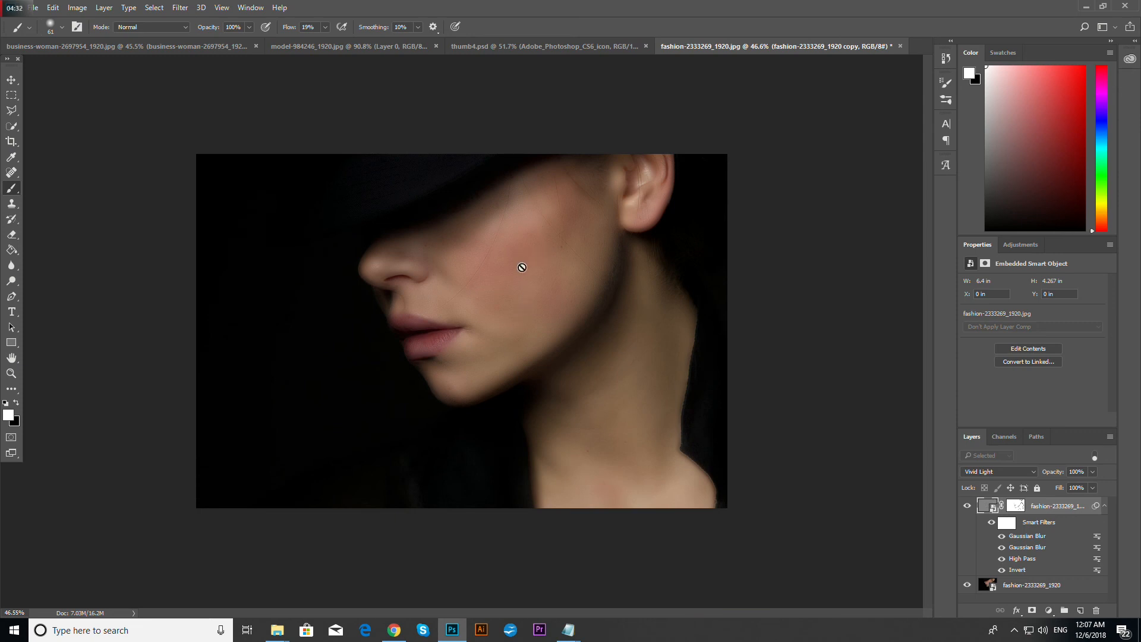
scroll(521, 267, up, 3)
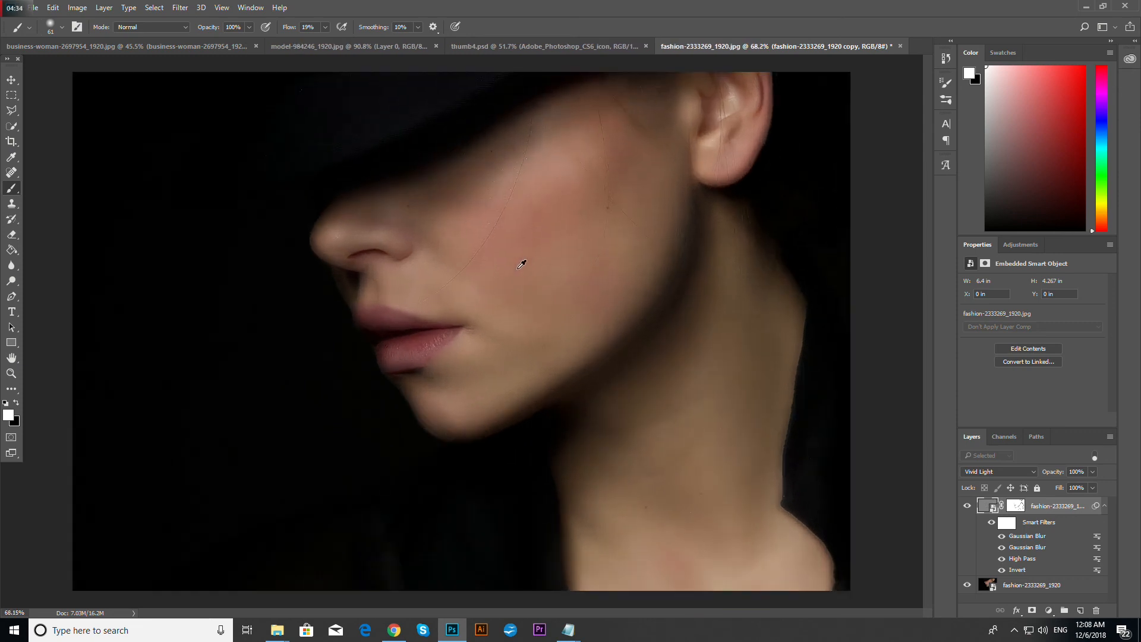